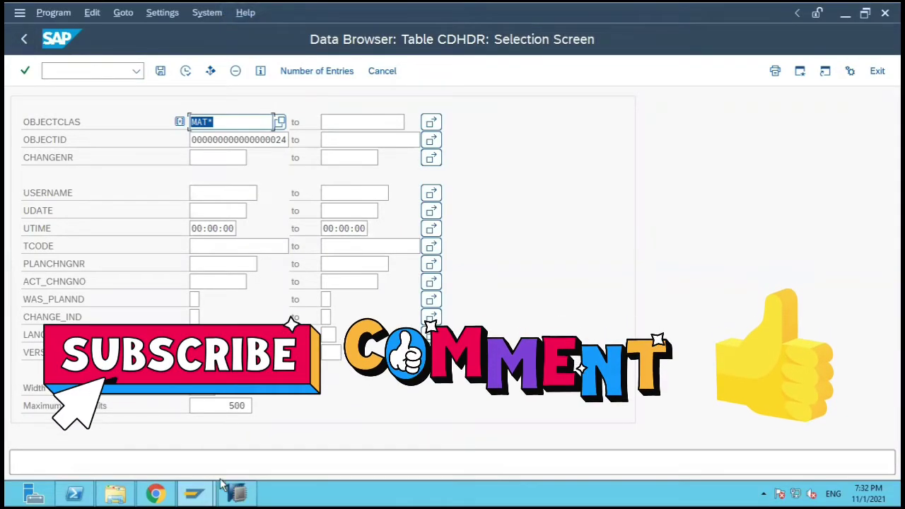
Rerun the SE16 CDHDR lookup listing 8 change headers for material 24, then start a new session.
mouse_move(235, 488)
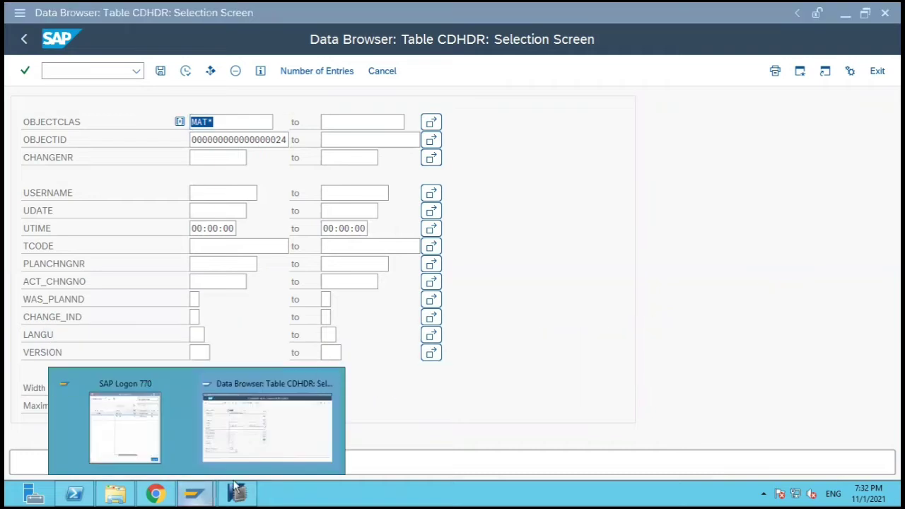
left_click(280, 437)
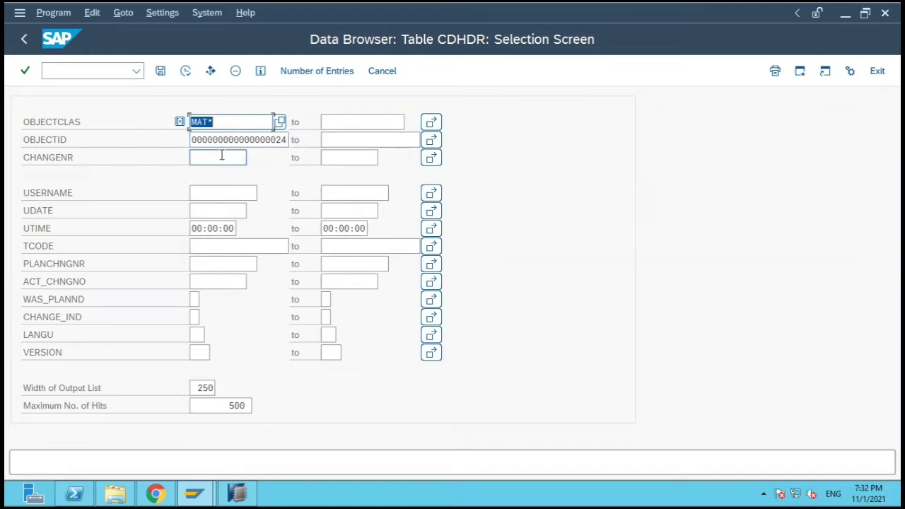
left_click(136, 71)
left_click(74, 87)
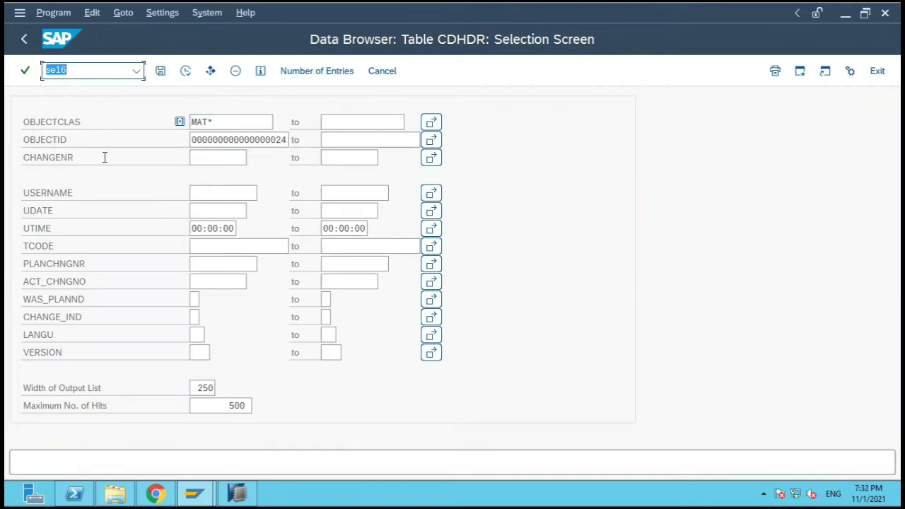
left_click(185, 72)
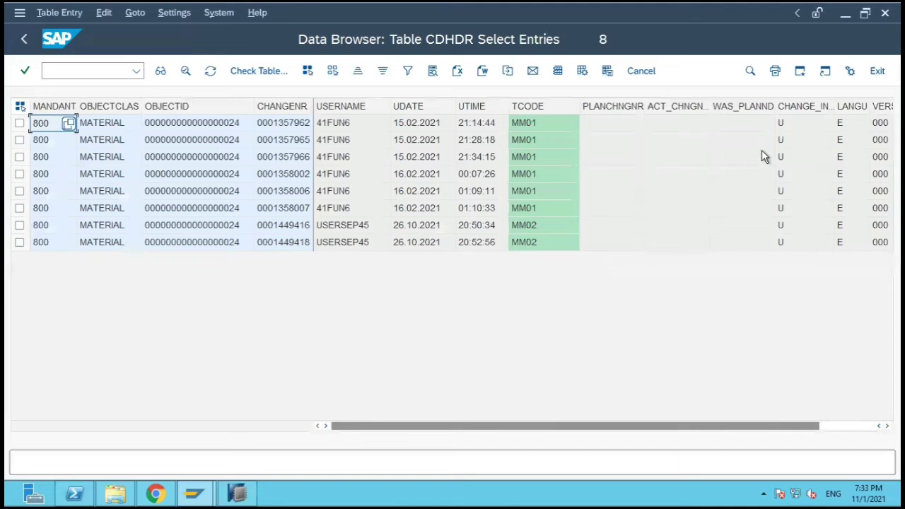
left_click(800, 71)
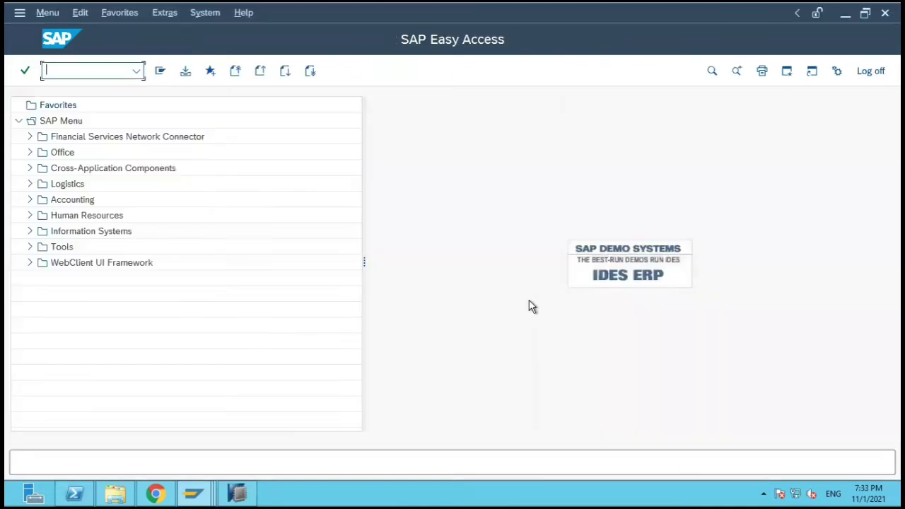
Open material 24 in MM02 with the Basic Data 1 and Basic Data 2 views selected.
type("se16n")
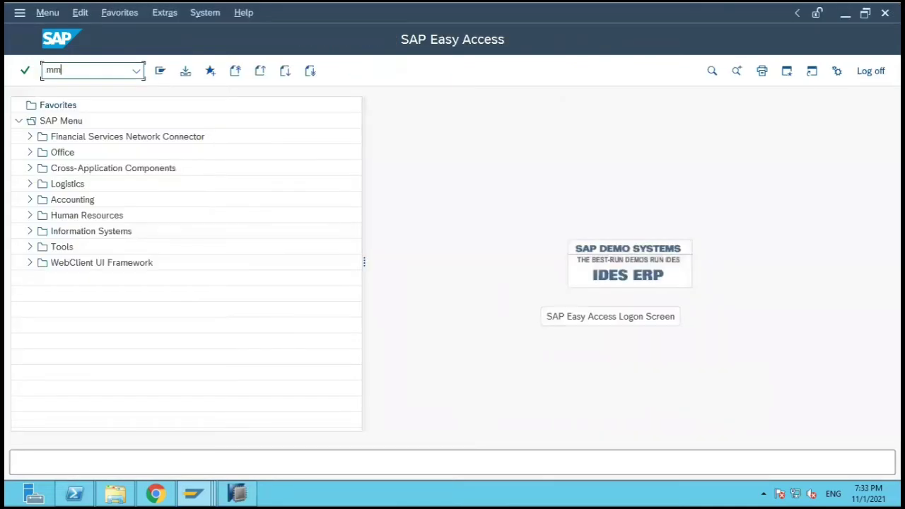
key("Return")
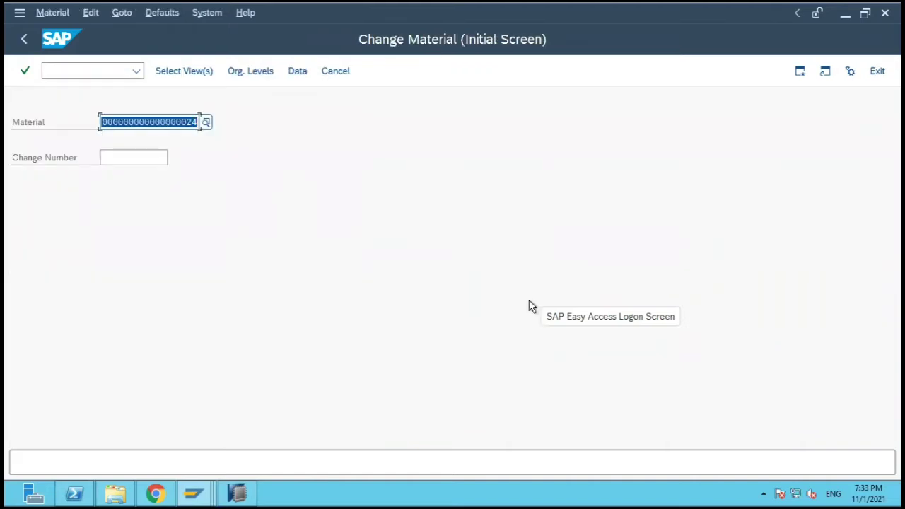
key("Return")
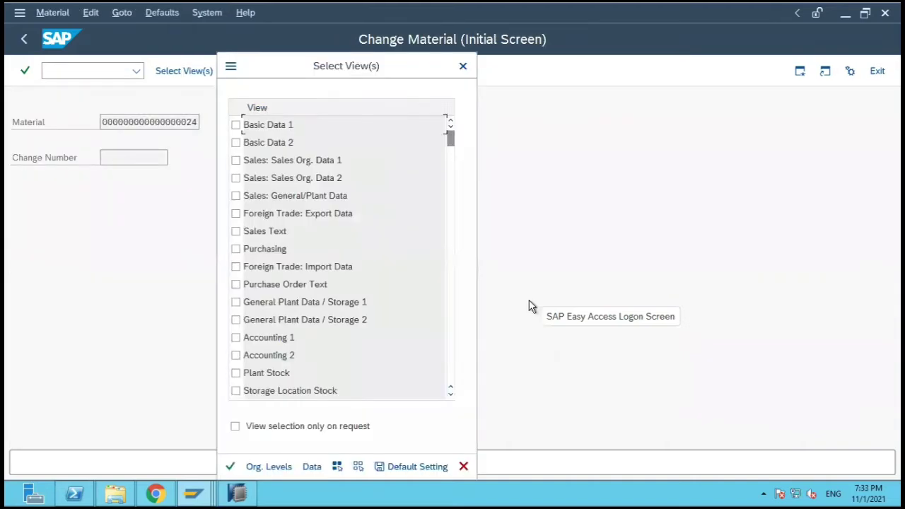
left_click(236, 126)
left_click(236, 142)
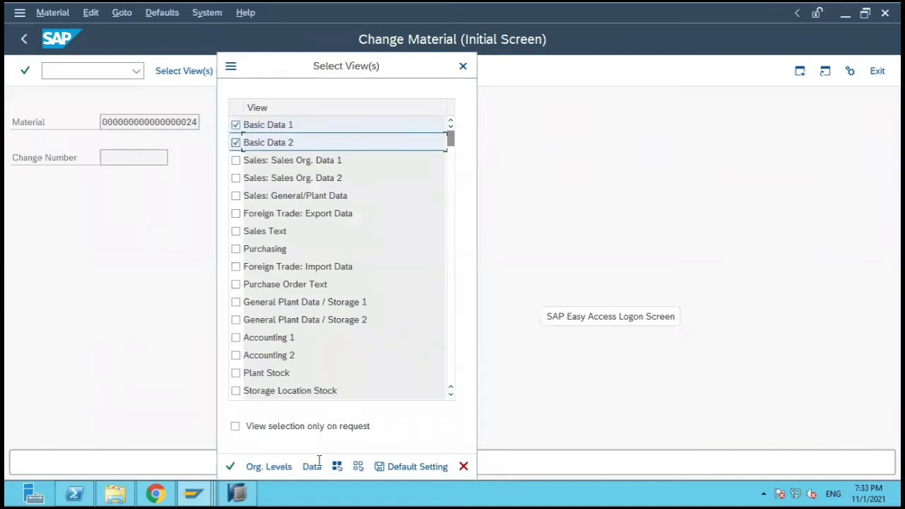
left_click(231, 468)
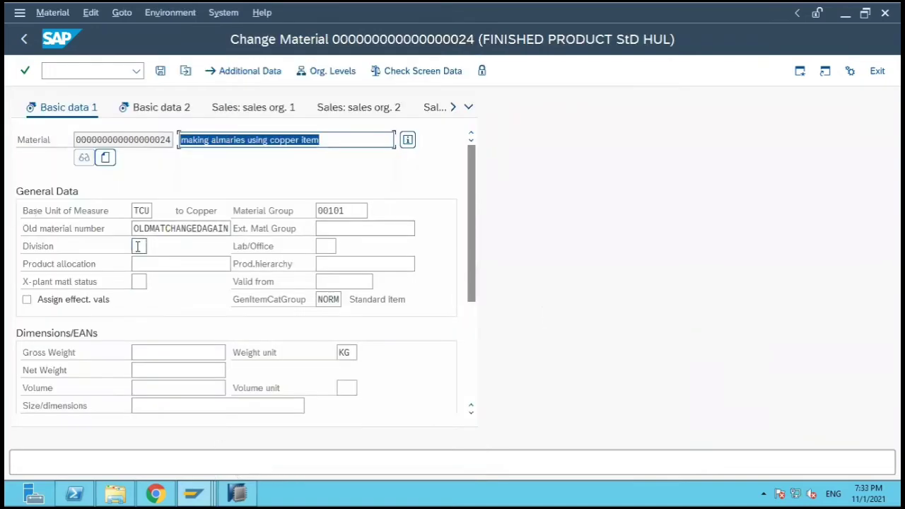
Replace material 24's old material number OLDMATCHANGEDAGAIN with old1.
left_click(176, 227)
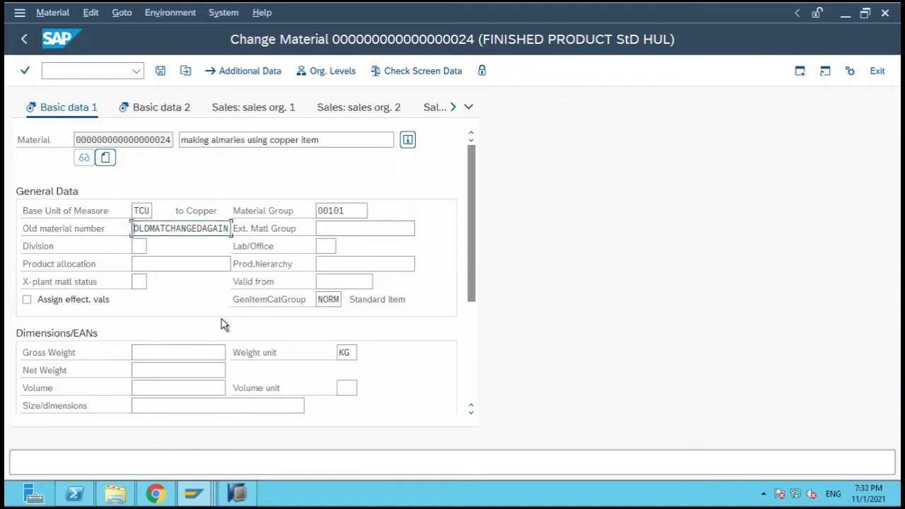
key("shift+End")
key("Delete")
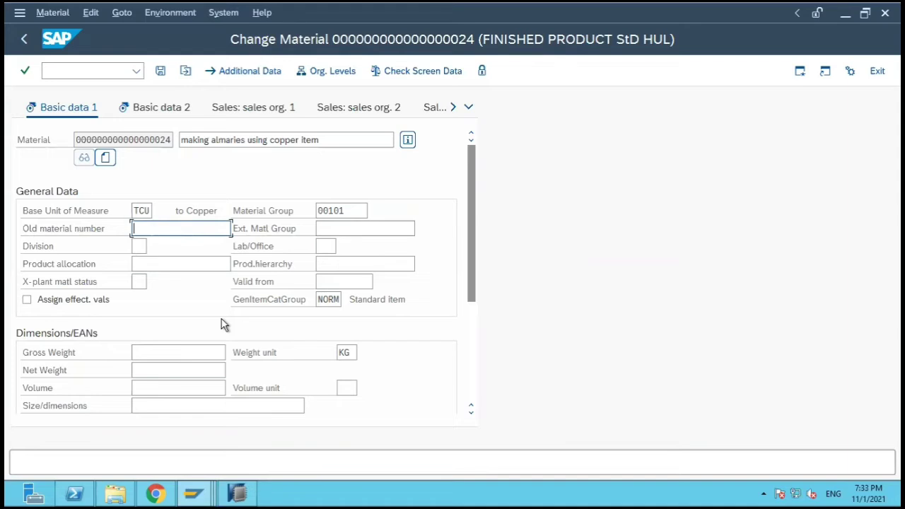
type("old1")
left_click(366, 228)
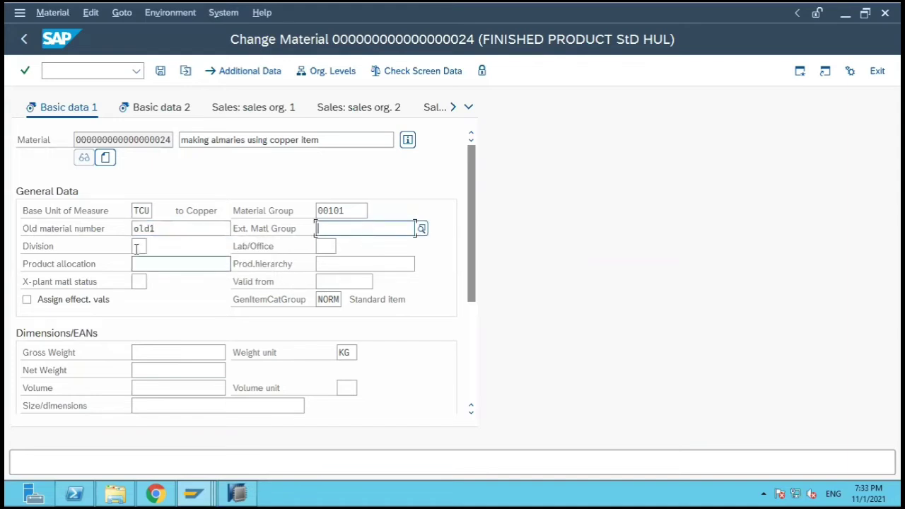
Enter a gross weight of 10 and save material 24.
left_click(137, 246)
left_click(146, 356)
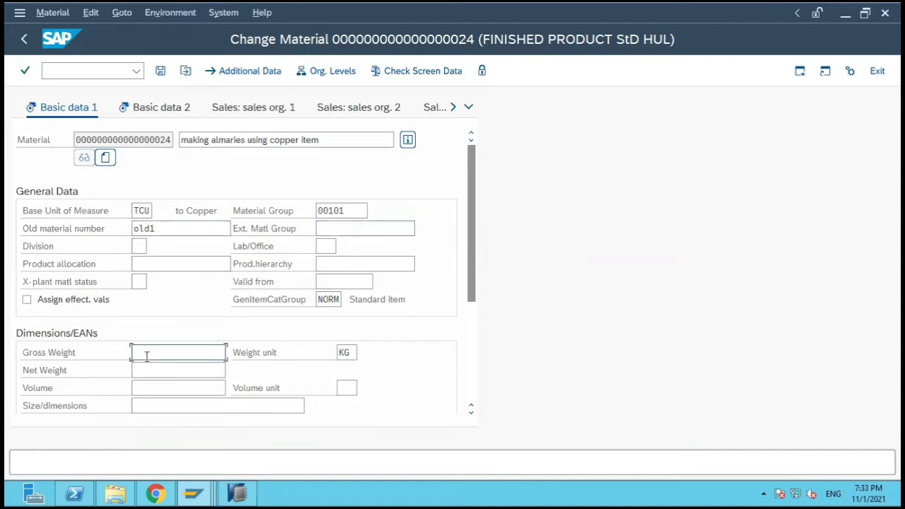
type("10")
key("Return")
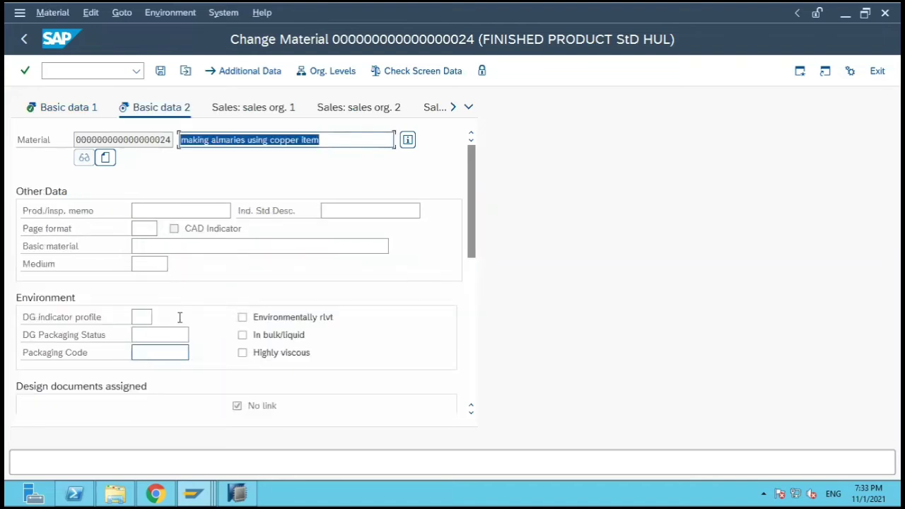
left_click(162, 72)
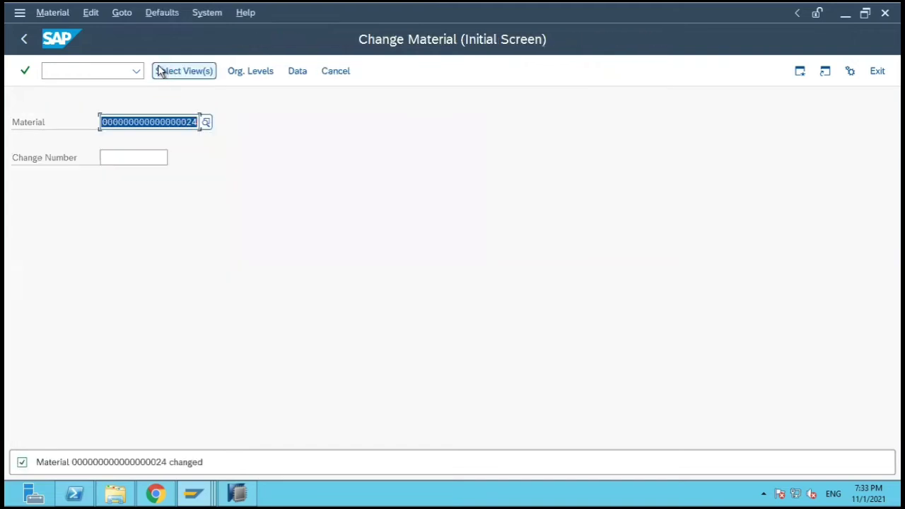
Return to the CDHDR change-header list and view the first header's details.
left_click(238, 494)
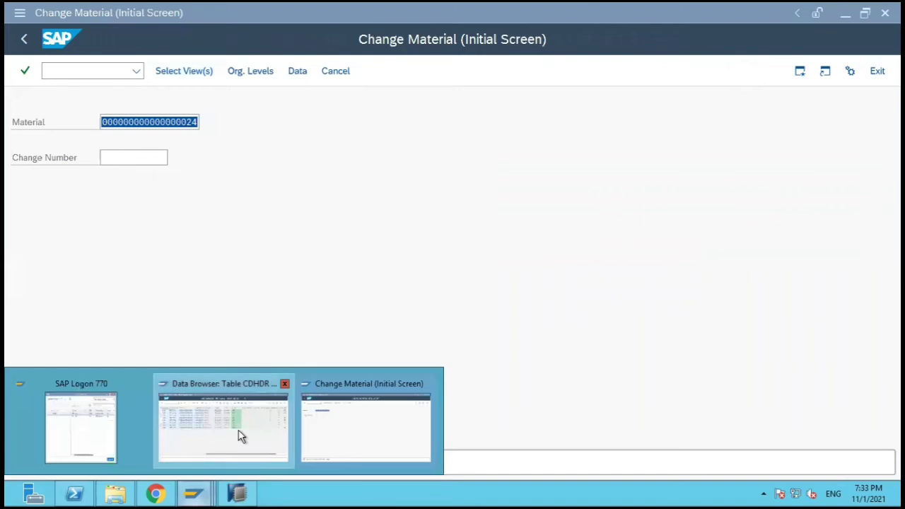
left_click(238, 434)
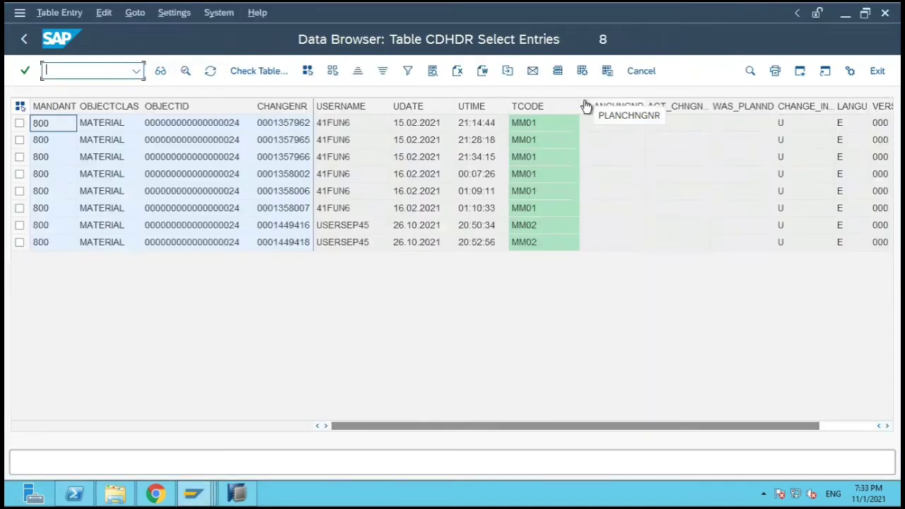
key("F2")
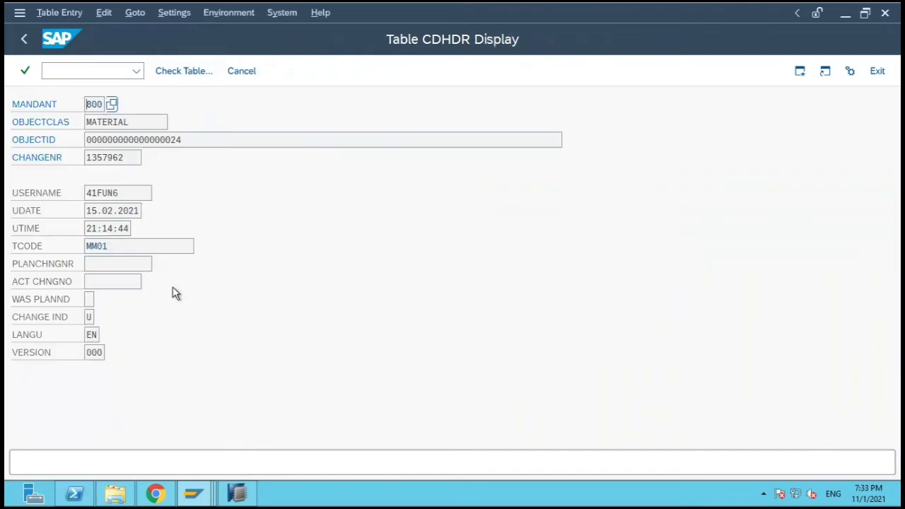
key("F3")
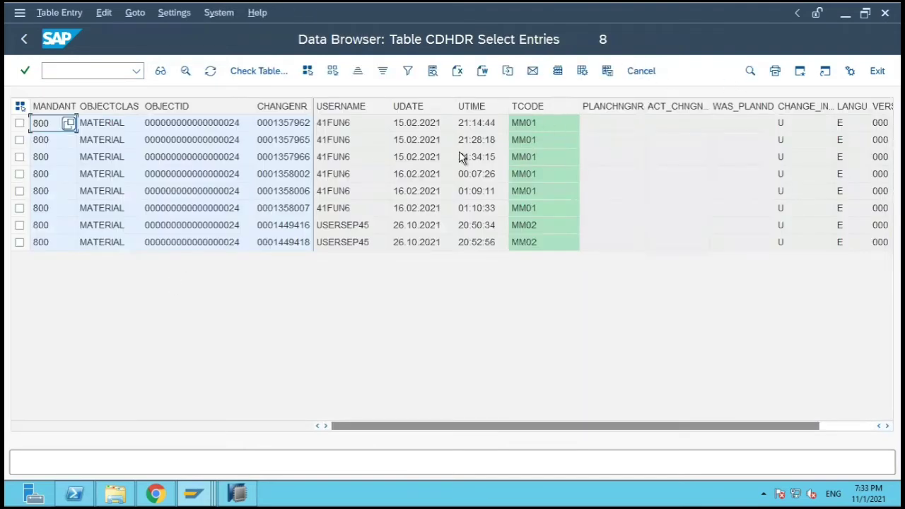
left_click(25, 70)
left_click(185, 71)
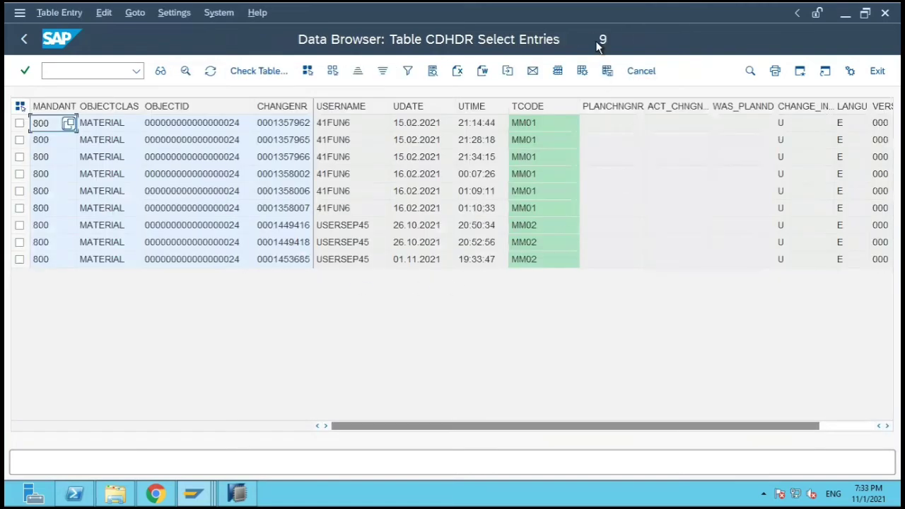
left_click(294, 259)
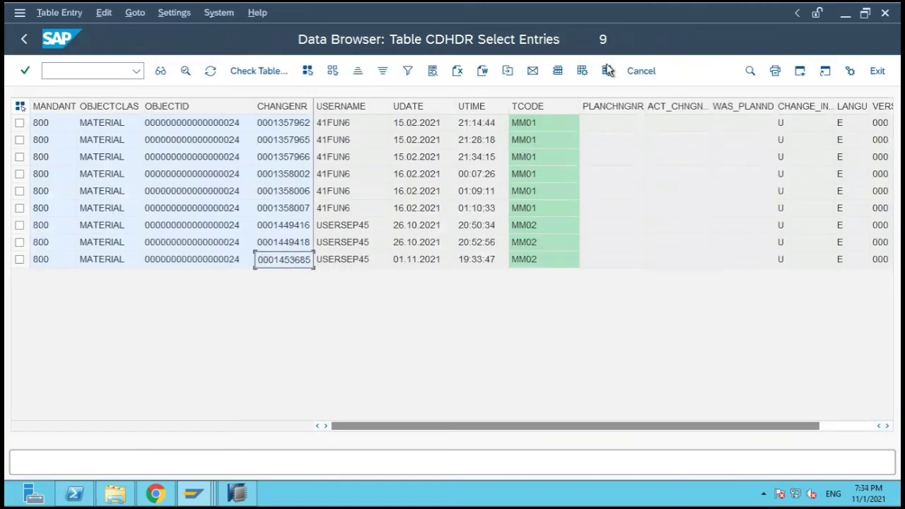
left_click(799, 71)
Open table CDPOS in SE16 and set the object class filter to MAT*.
type("se16")
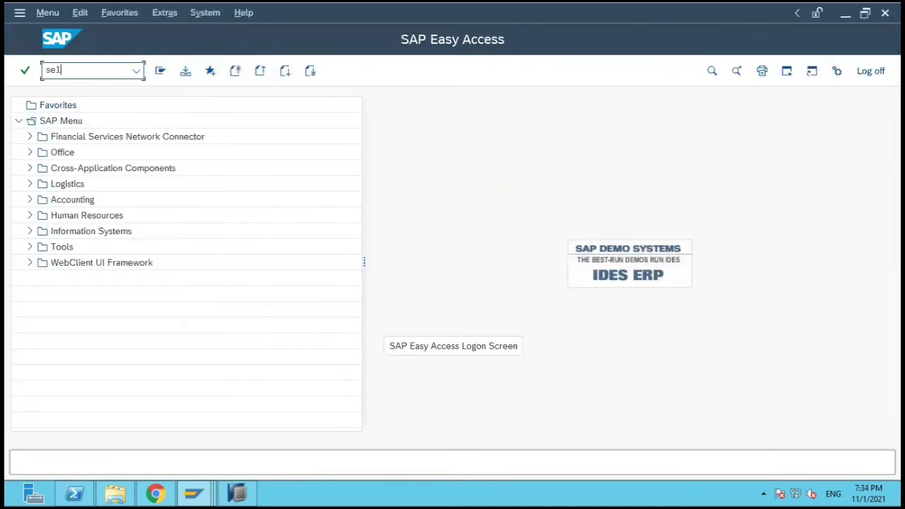
key("Return")
type("cdpos")
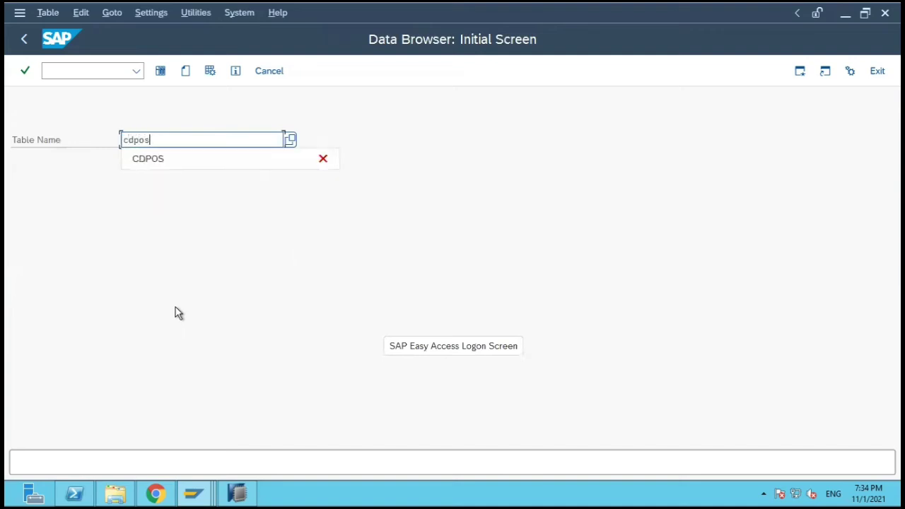
key("Return")
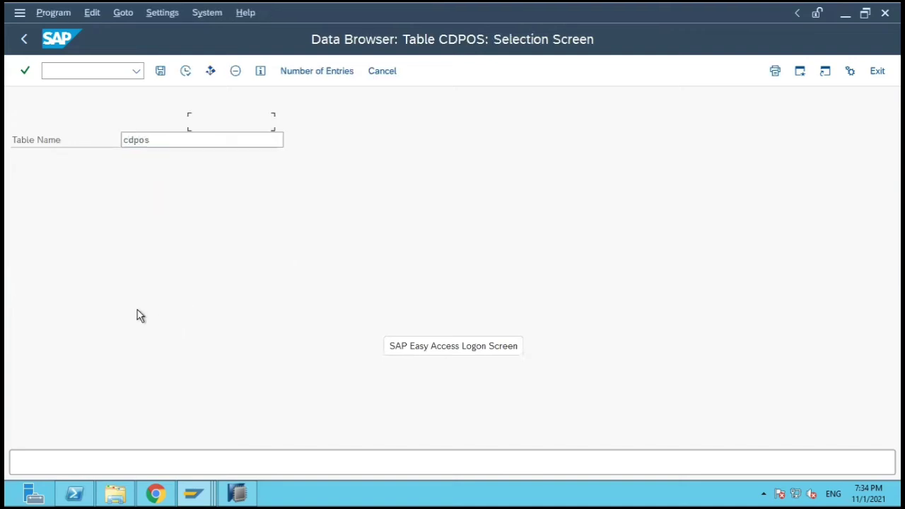
left_click(220, 126)
left_click(225, 139)
left_click(227, 141)
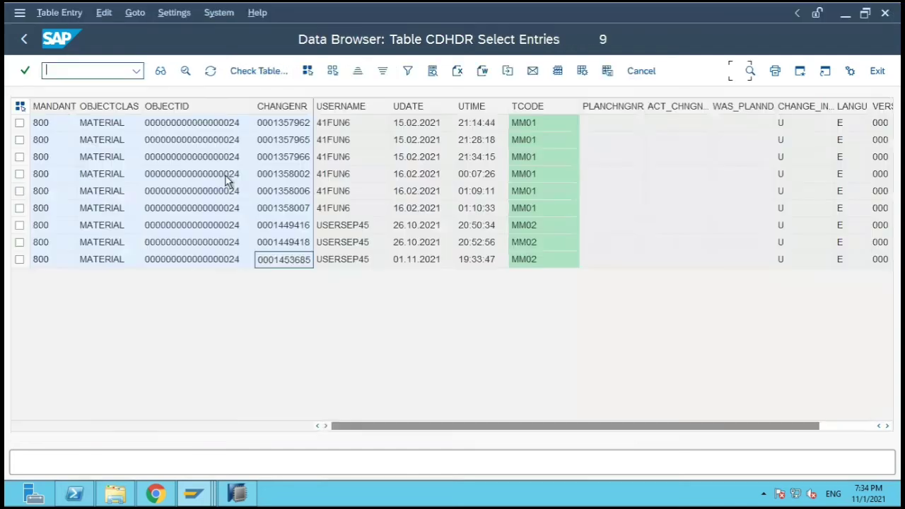
left_click(270, 262)
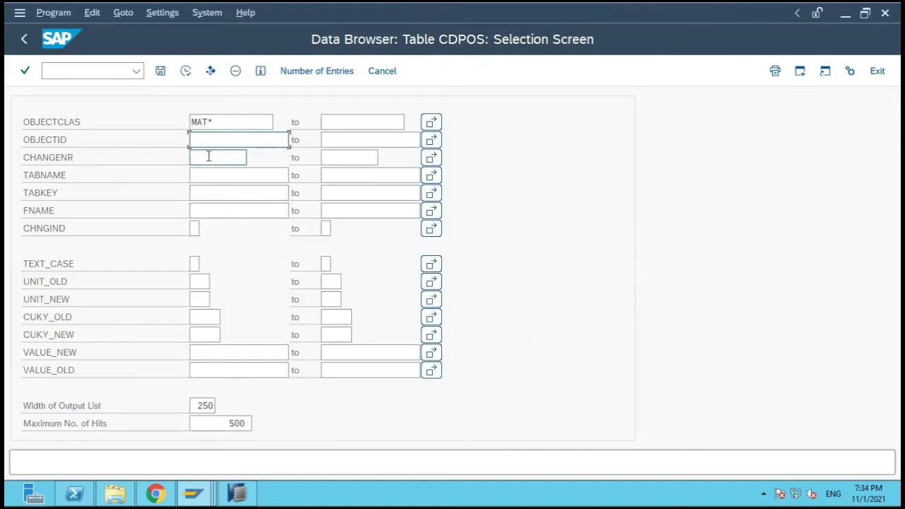
left_click(208, 156)
key("ctrl+v")
left_click(218, 139)
type("*024")
key("F8")
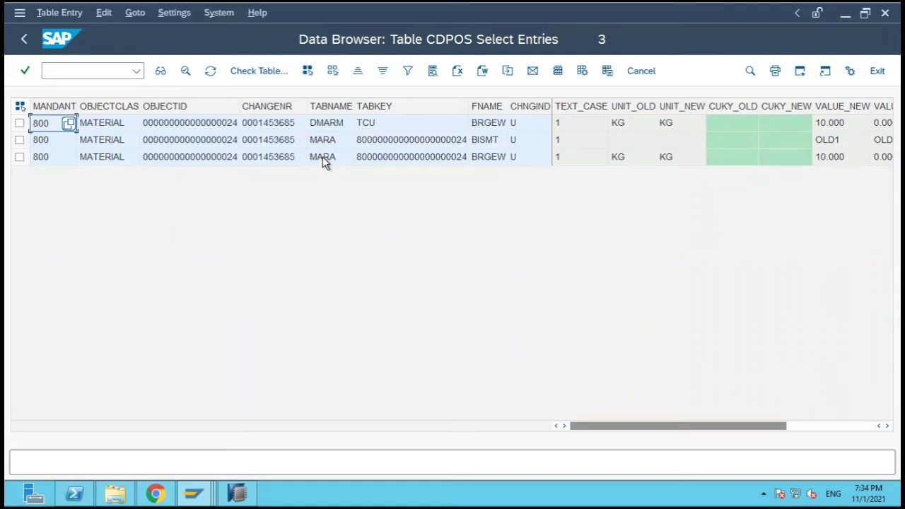
Identify the table names of the three change rows: DMARM, MARA and MARA.
left_click(333, 140)
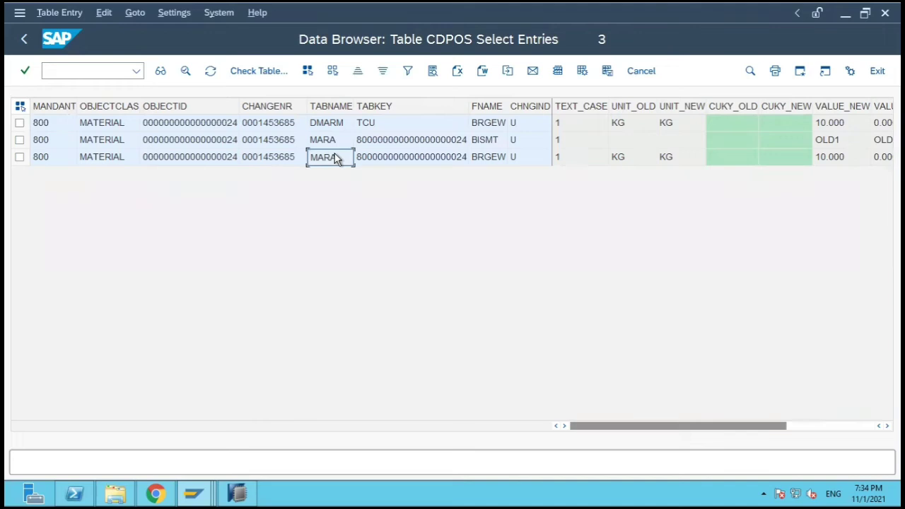
left_click(339, 125)
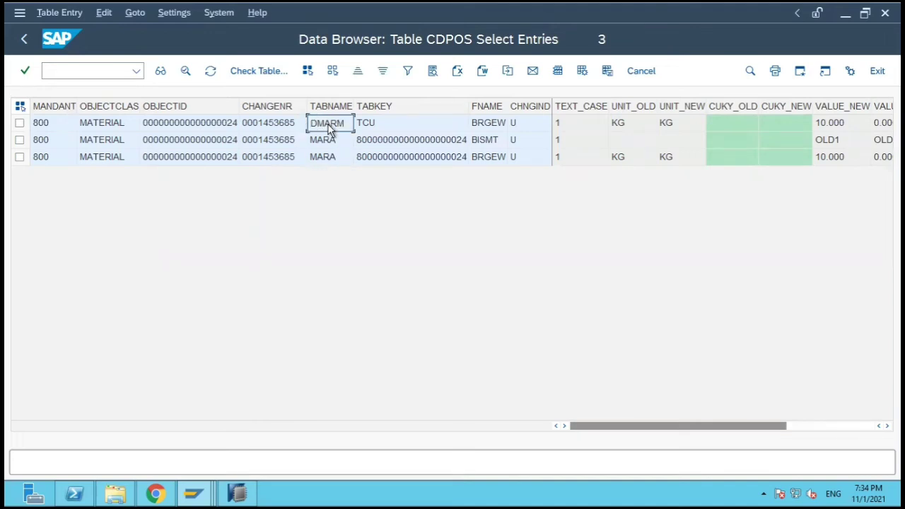
left_click(338, 158)
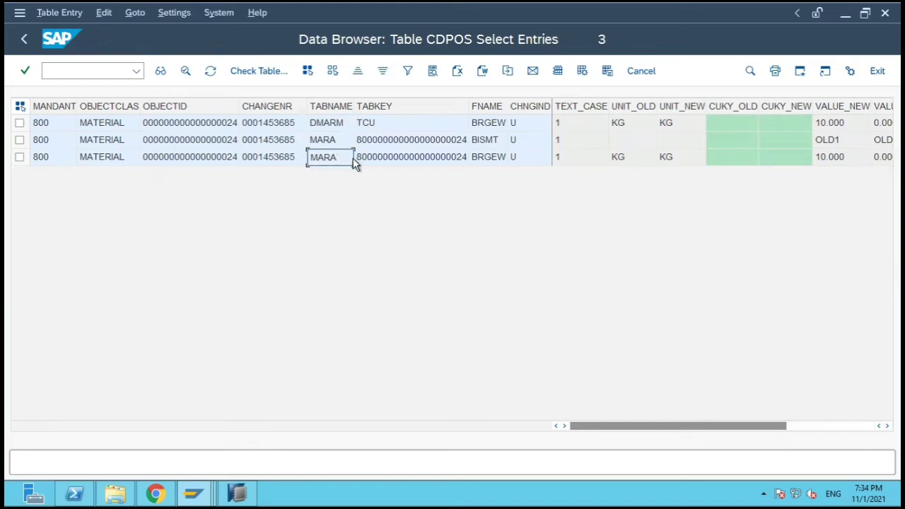
Review old and new values: BISMT OLDMATCHANGEDAGAIN to OLD1, BRGEW 0.000 to 10.000.
left_click(844, 428)
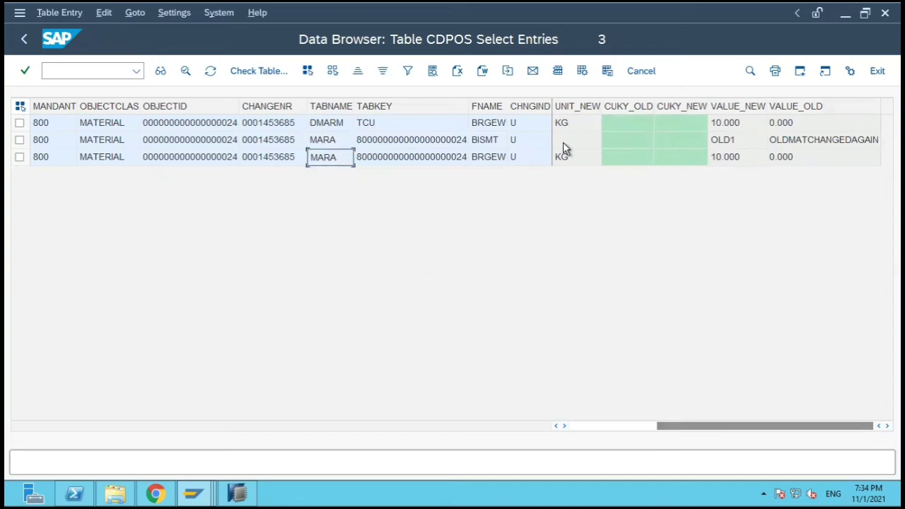
left_click(488, 141)
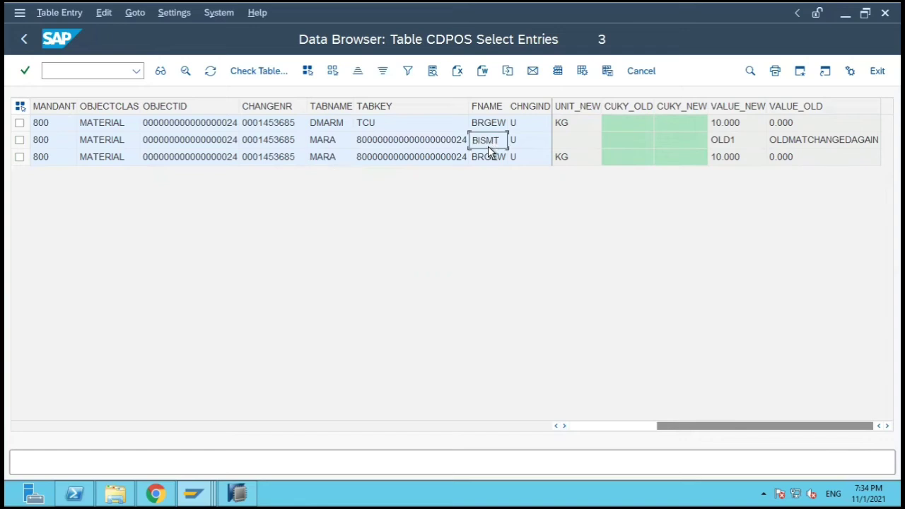
left_click(826, 141)
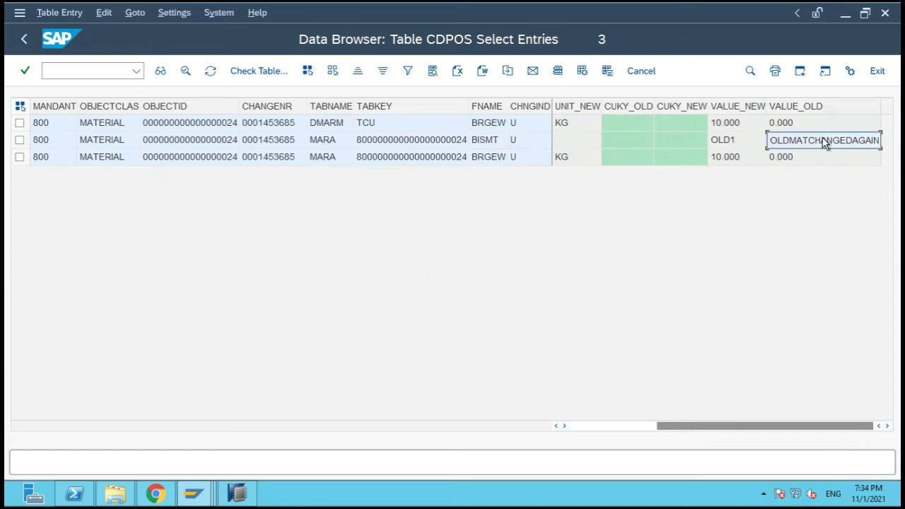
left_click(739, 145)
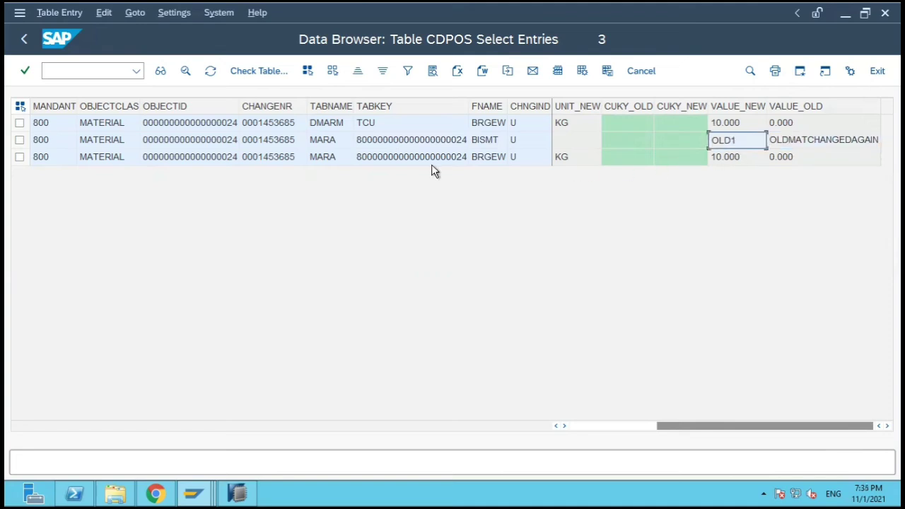
left_click(487, 161)
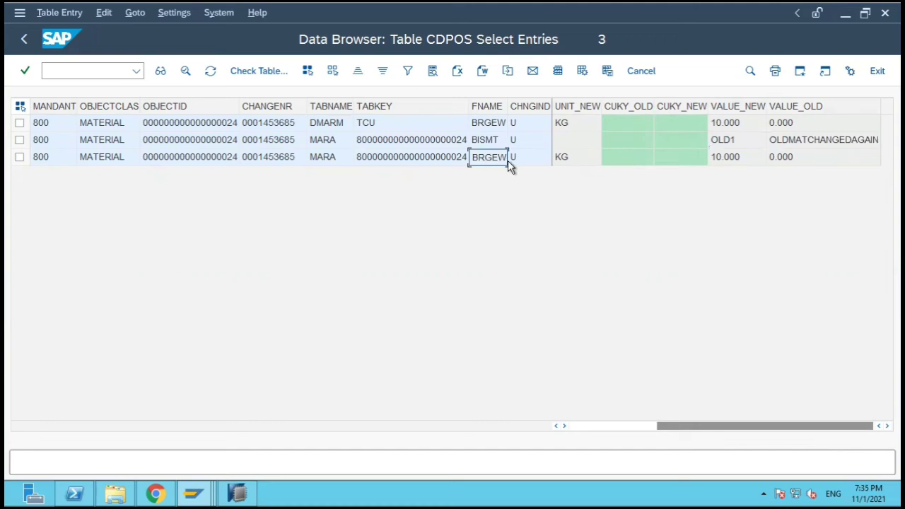
left_click(801, 159)
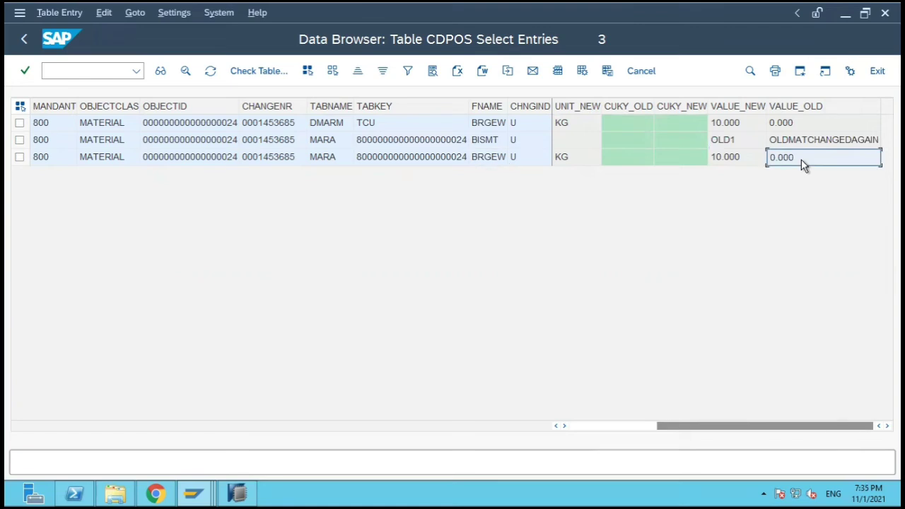
left_click(725, 162)
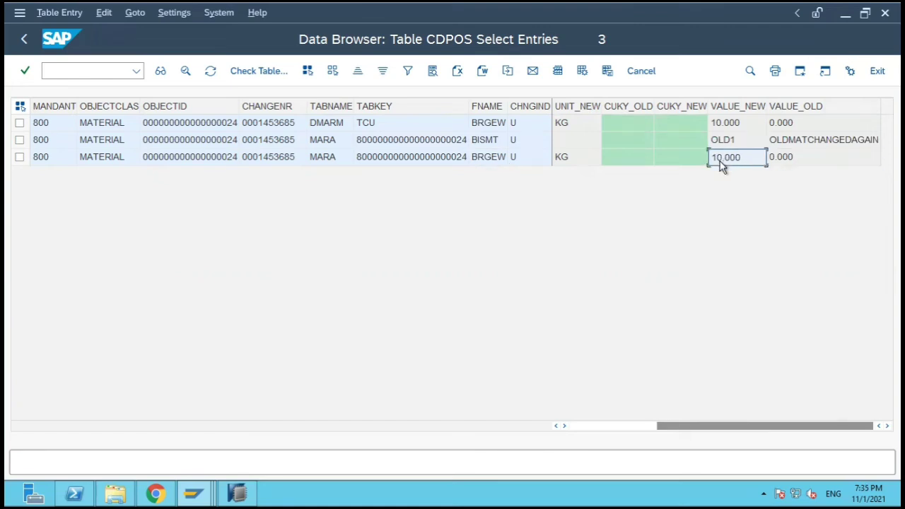
left_click(330, 123)
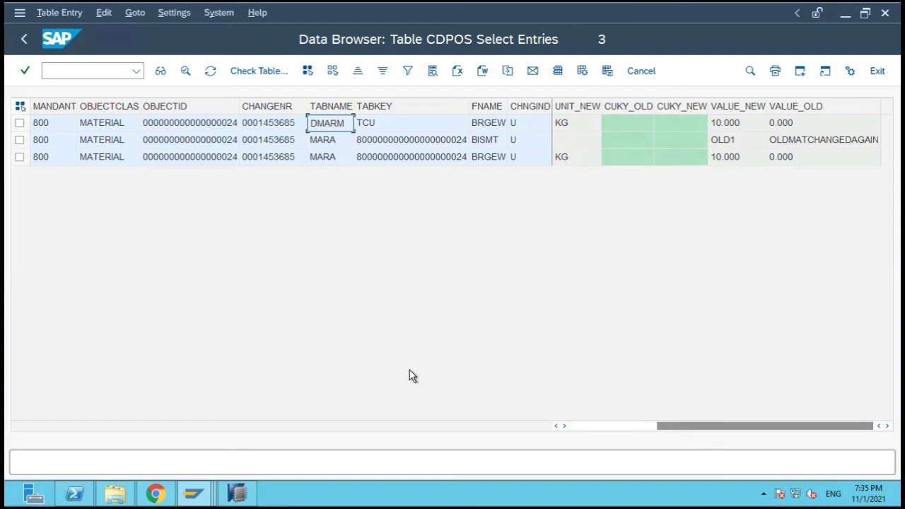
mouse_move(193, 493)
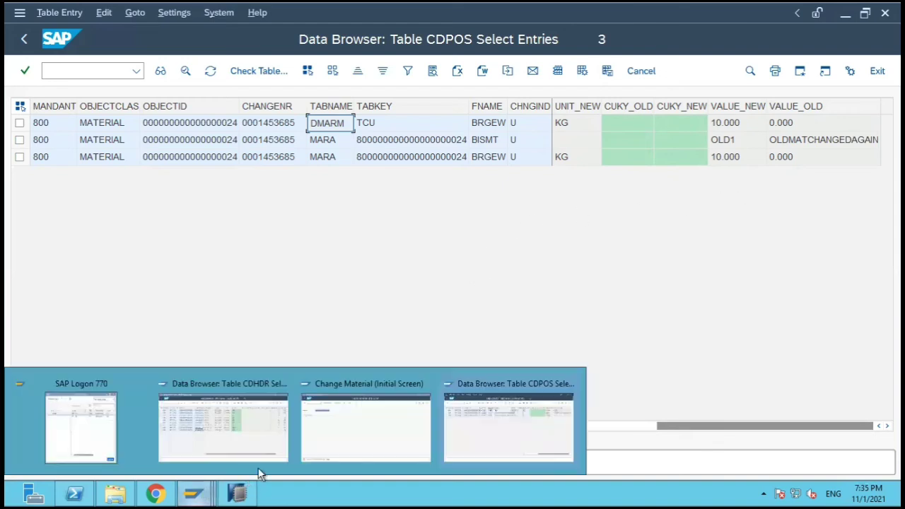
left_click(325, 447)
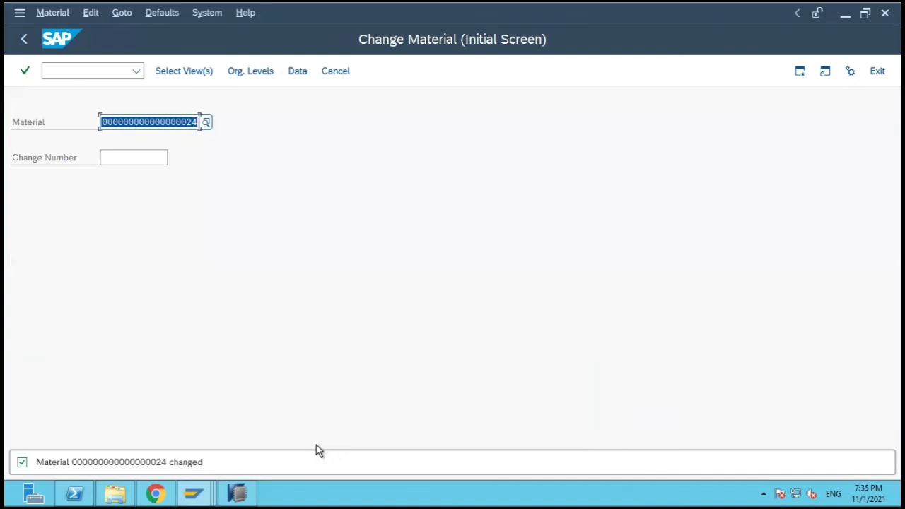
key("alt+Tab")
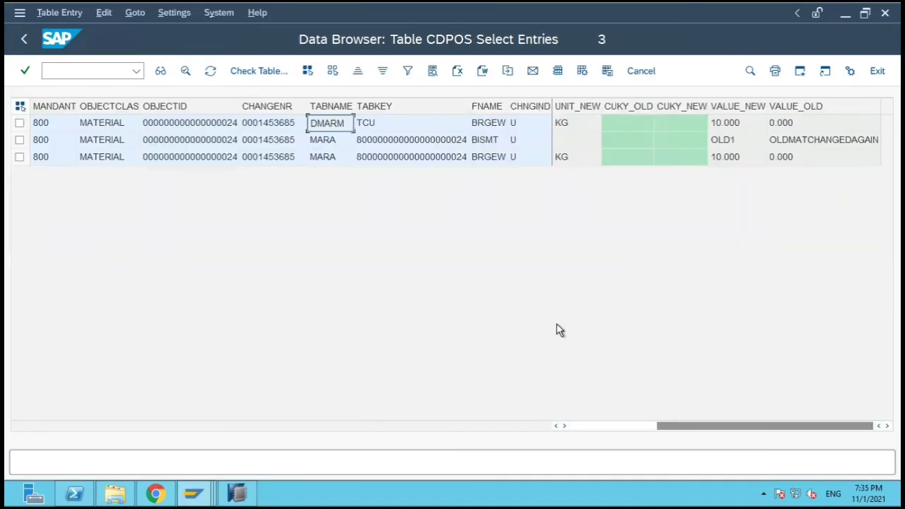
left_click(794, 143)
left_click(785, 156)
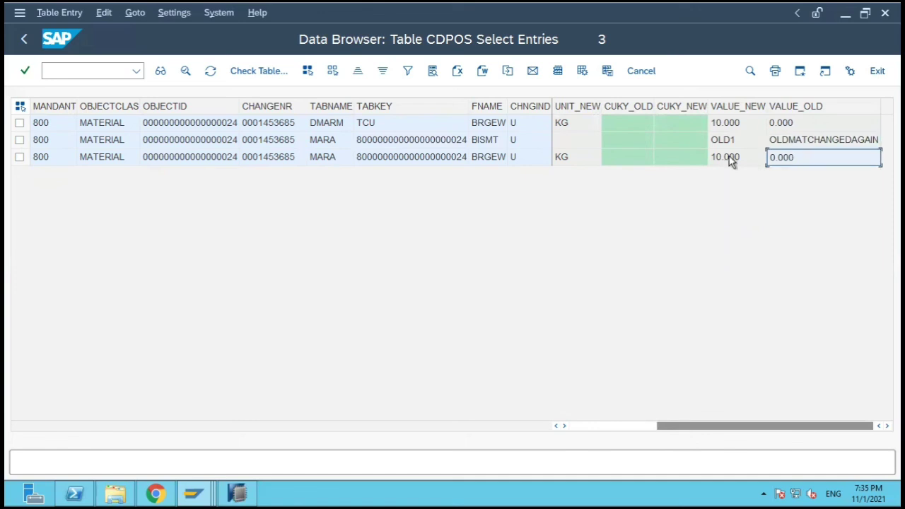
left_click(725, 144)
left_click(818, 142)
left_click(813, 160)
left_click(723, 156)
left_click(725, 141)
left_click(799, 145)
left_click(802, 156)
left_click(736, 144)
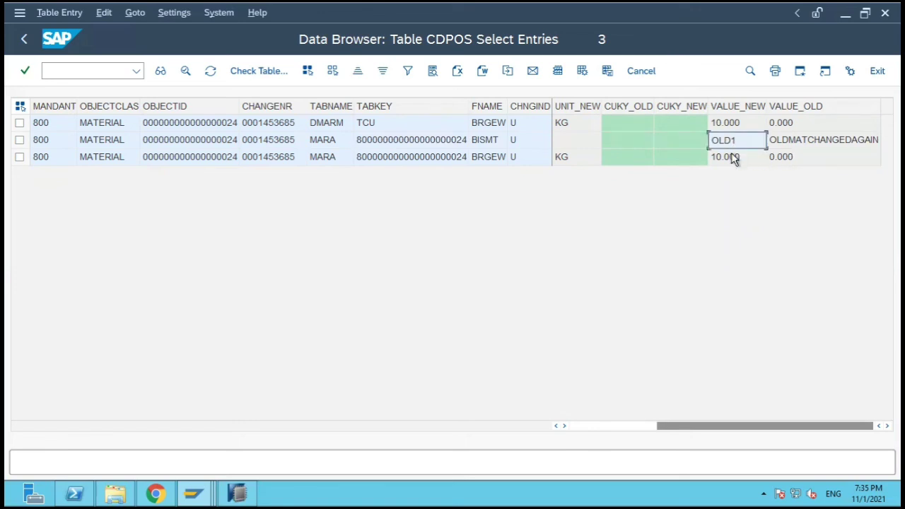
left_click(732, 157)
left_click(788, 141)
left_click(794, 155)
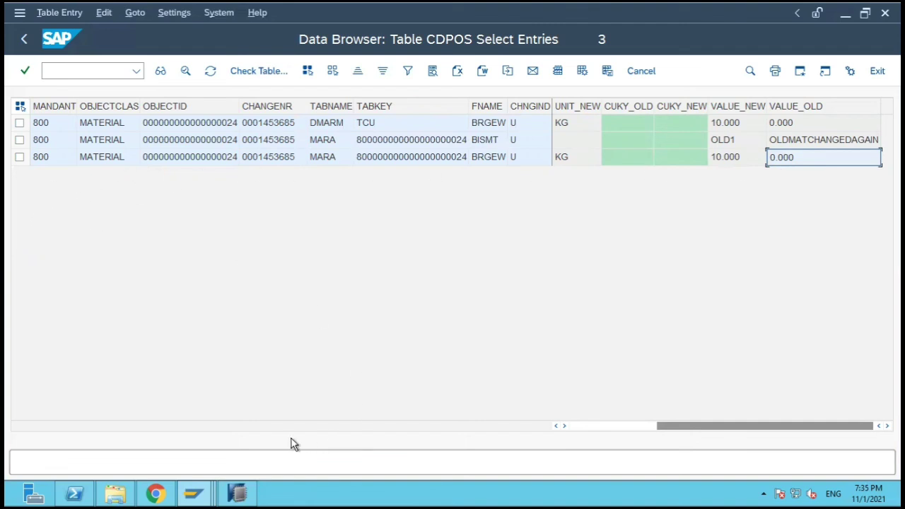
left_click(413, 145)
left_click(415, 158)
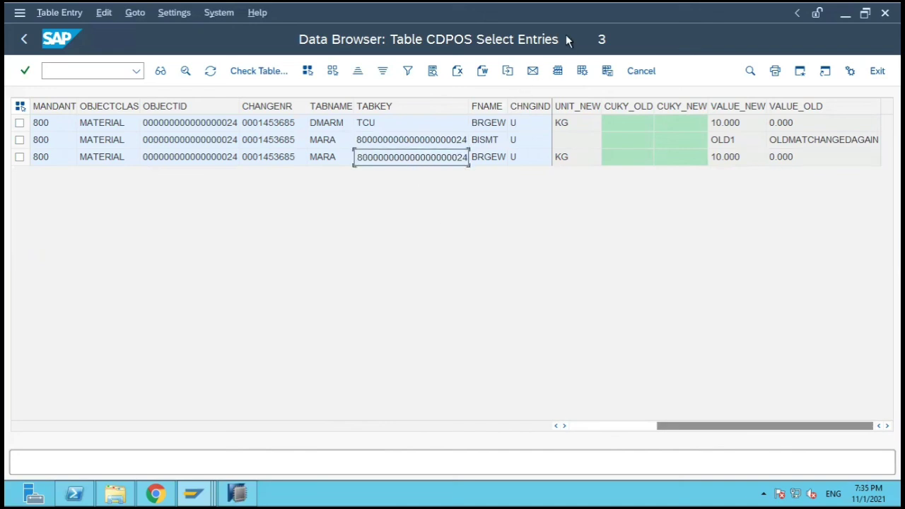